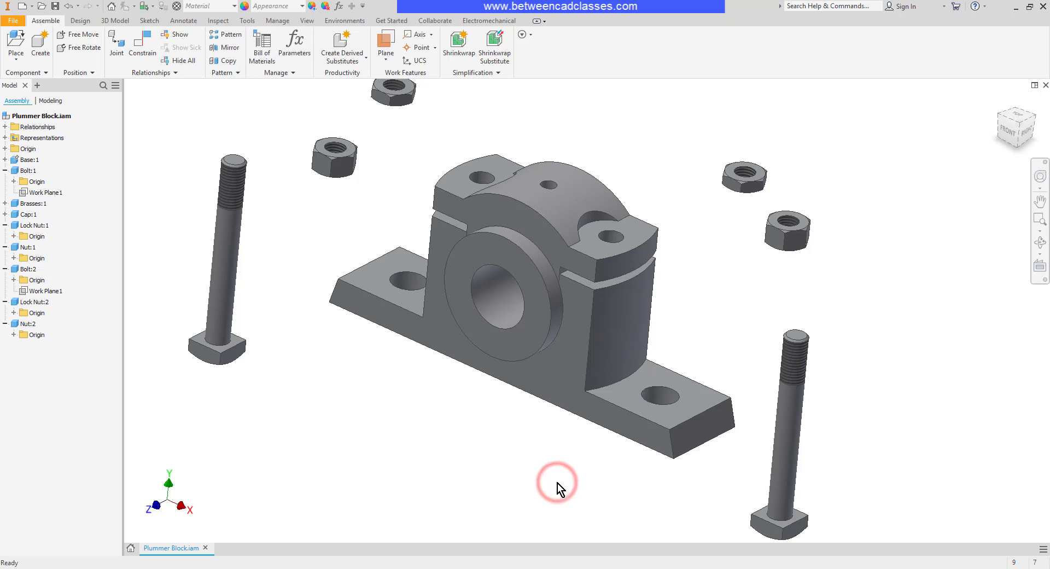
Mate the axis of the bolt nearest the free nuts to the axis of the near pocket hole in the base's underside
{"action": "middle_click_drag", "start_coordinate": [790, 417], "coordinate": [756, 368]}
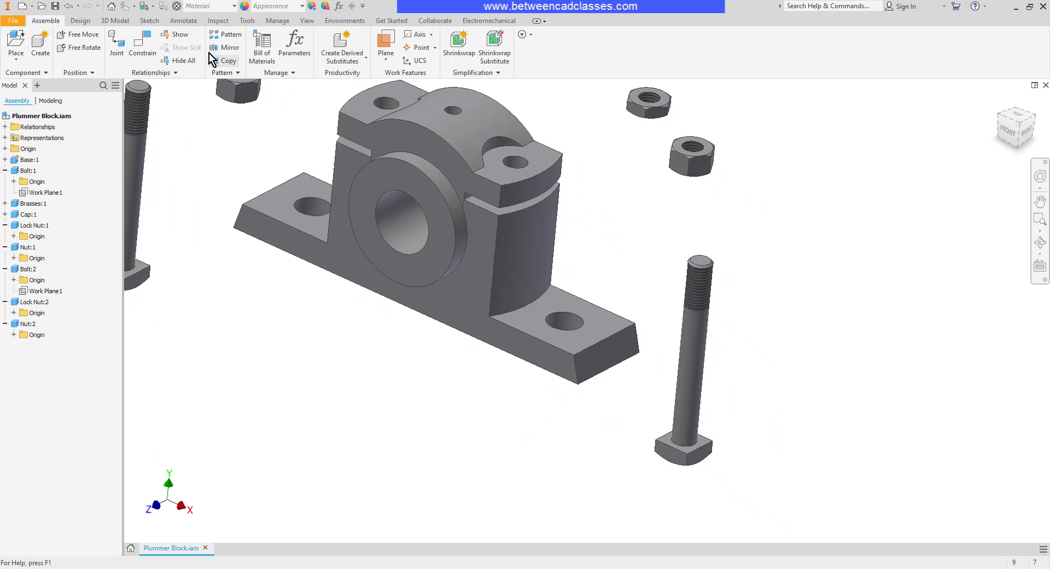
{"action": "left_click", "coordinate": [141, 41]}
{"action": "left_click", "coordinate": [700, 391]}
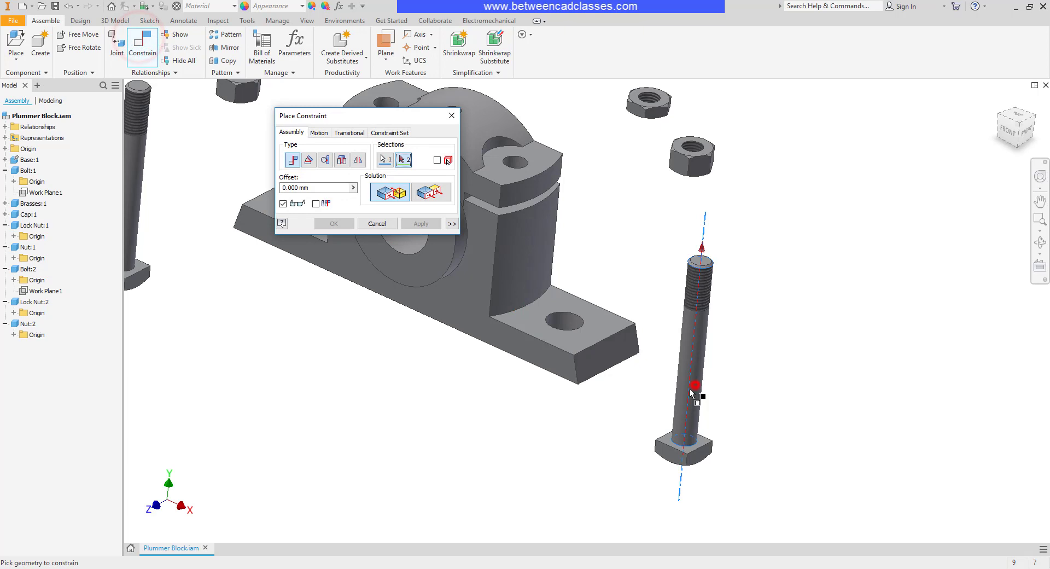
{"action": "middle_click_drag", "start_coordinate": [571, 443], "coordinate": [562, 347], "text": "shift"}
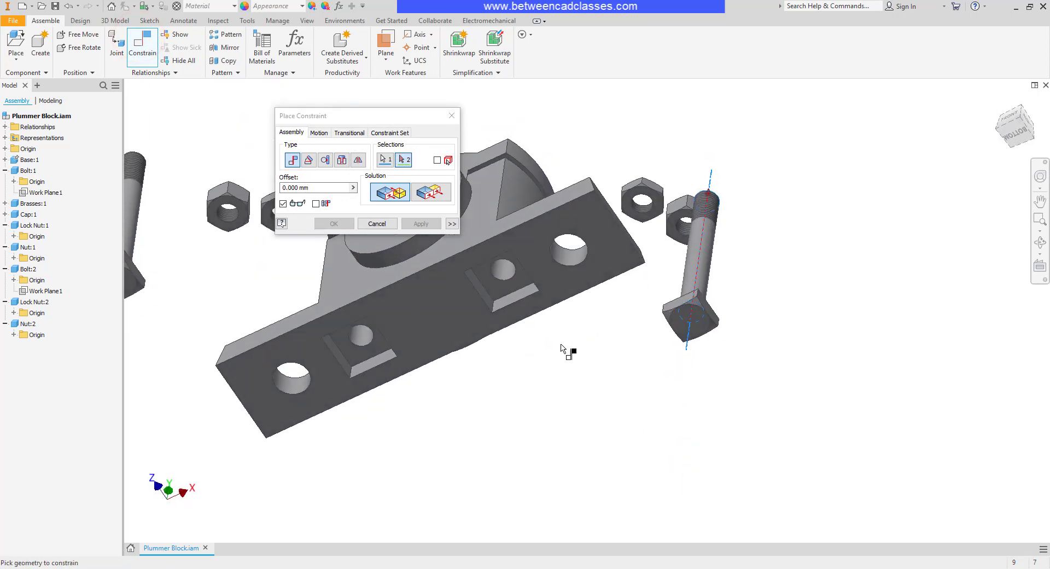
{"action": "left_click", "coordinate": [501, 275]}
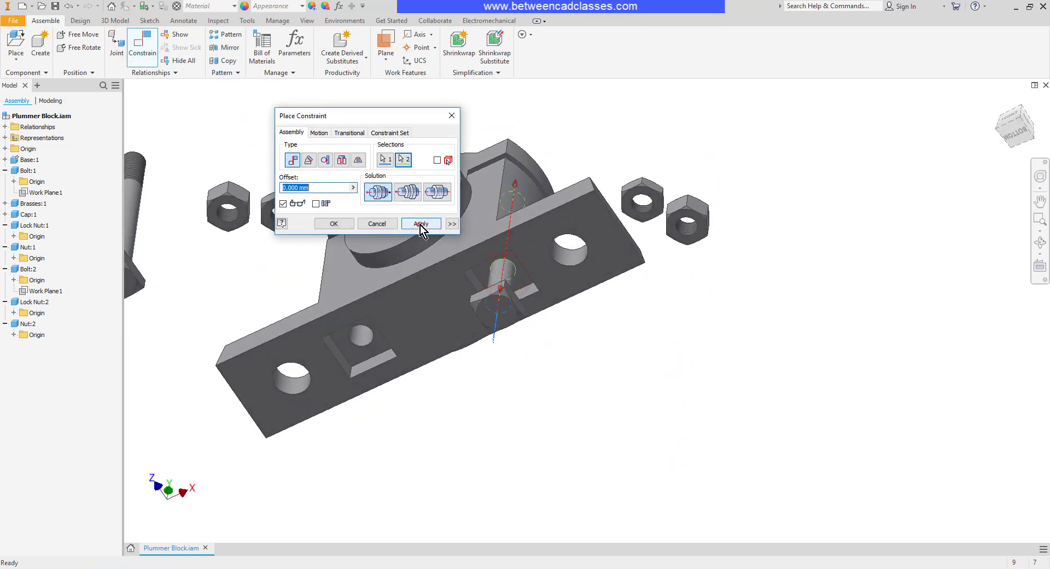
{"action": "left_click", "coordinate": [420, 225]}
{"action": "left_click", "coordinate": [377, 223]}
Slide the constrained bolt along its hole axis until its head sits below the base
{"action": "middle_click_drag", "start_coordinate": [585, 388], "coordinate": [518, 405], "text": "shift"}
{"action": "left_click_drag", "start_coordinate": [512, 416], "coordinate": [470, 397]}
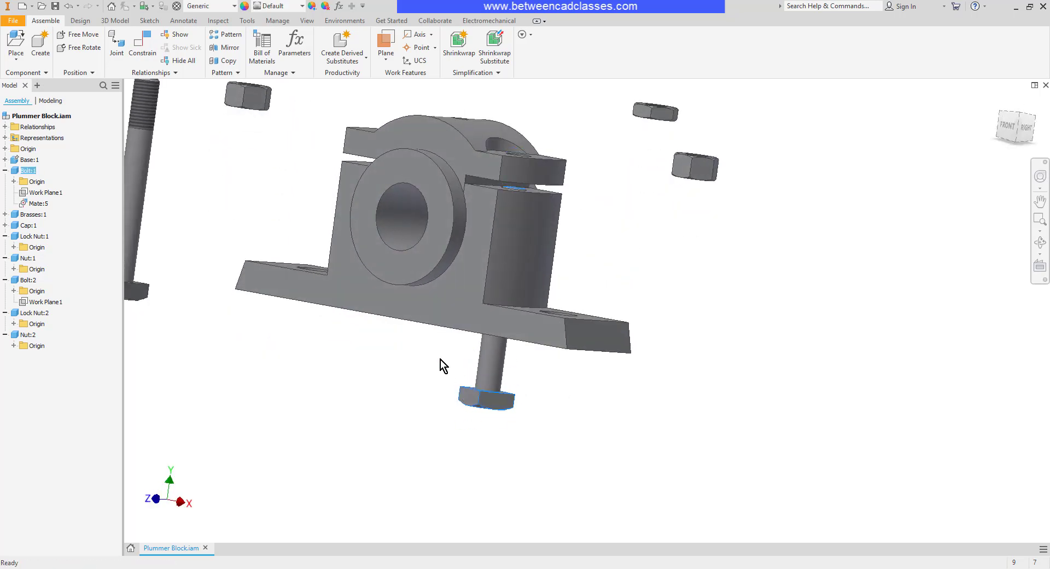
{"action": "left_click", "coordinate": [441, 359]}
{"action": "middle_click_drag", "start_coordinate": [445, 380], "coordinate": [432, 375], "text": "shift"}
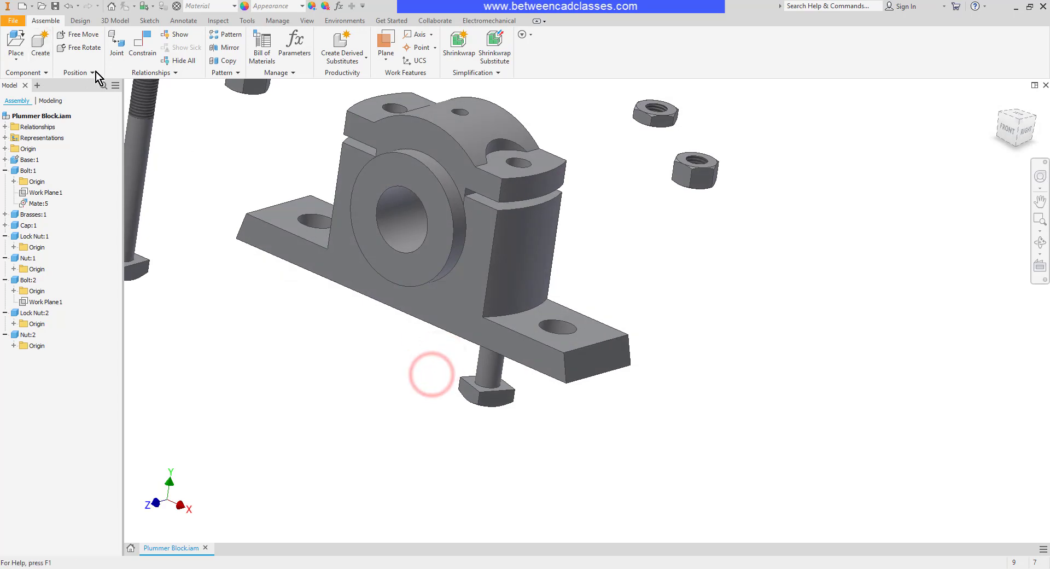
Mate the upper face of the bolt head to the floor of the square pocket under the base
{"action": "left_click", "coordinate": [140, 42]}
{"action": "scroll", "coordinate": [449, 350], "scroll_direction": "down", "scroll_amount": 3}
{"action": "scroll", "coordinate": [482, 368], "scroll_direction": "up", "scroll_amount": 5}
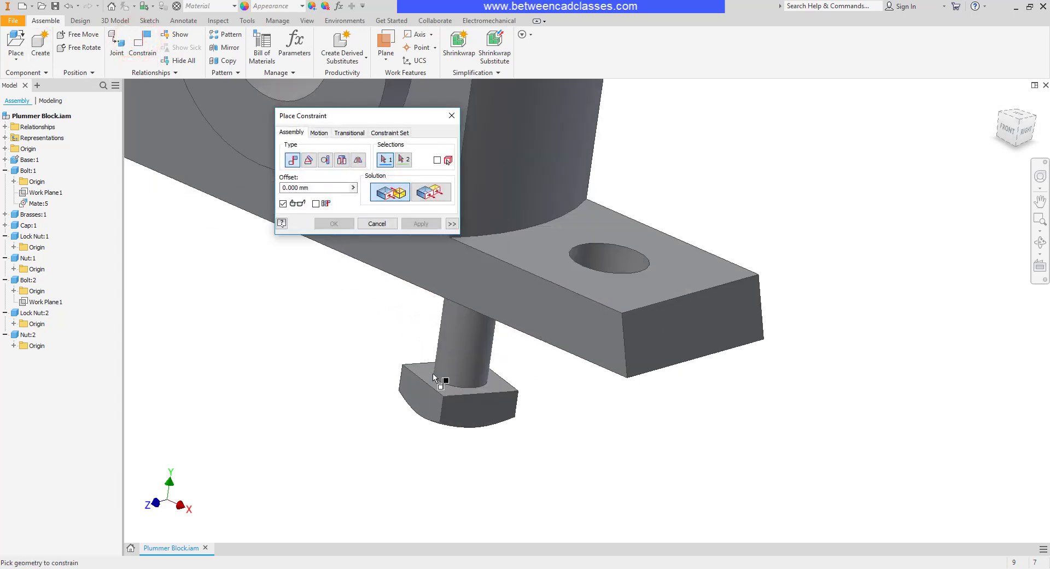
{"action": "left_click", "coordinate": [435, 365]}
{"action": "middle_click_drag", "start_coordinate": [491, 379], "coordinate": [450, 335], "text": "shift"}
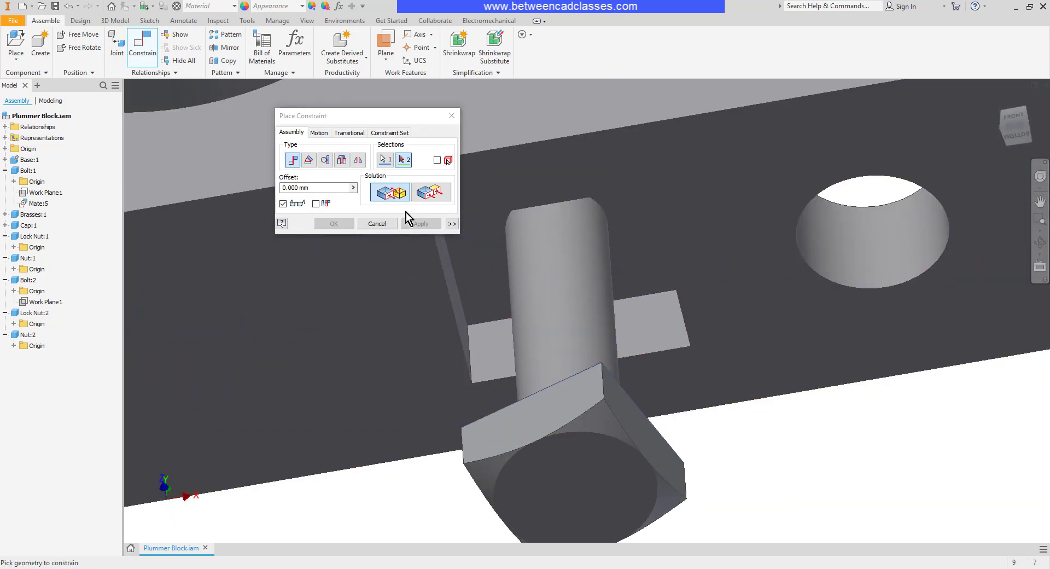
{"action": "left_click", "coordinate": [479, 265]}
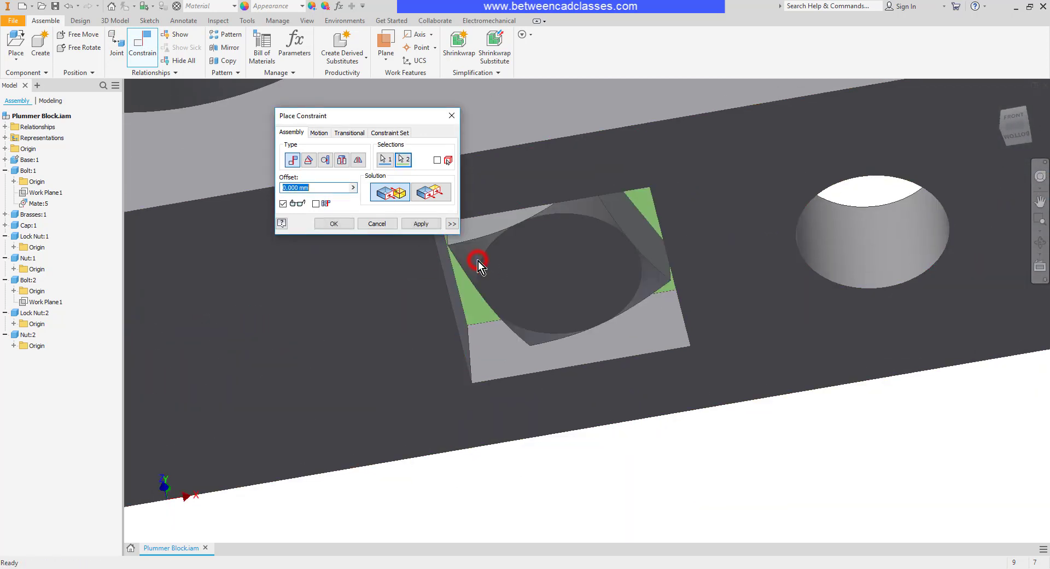
{"action": "left_click", "coordinate": [419, 223]}
{"action": "left_click", "coordinate": [377, 223]}
Rotate the seated bolt about its axis within the square pocket
{"action": "scroll", "coordinate": [649, 520], "scroll_direction": "up", "scroll_amount": 4}
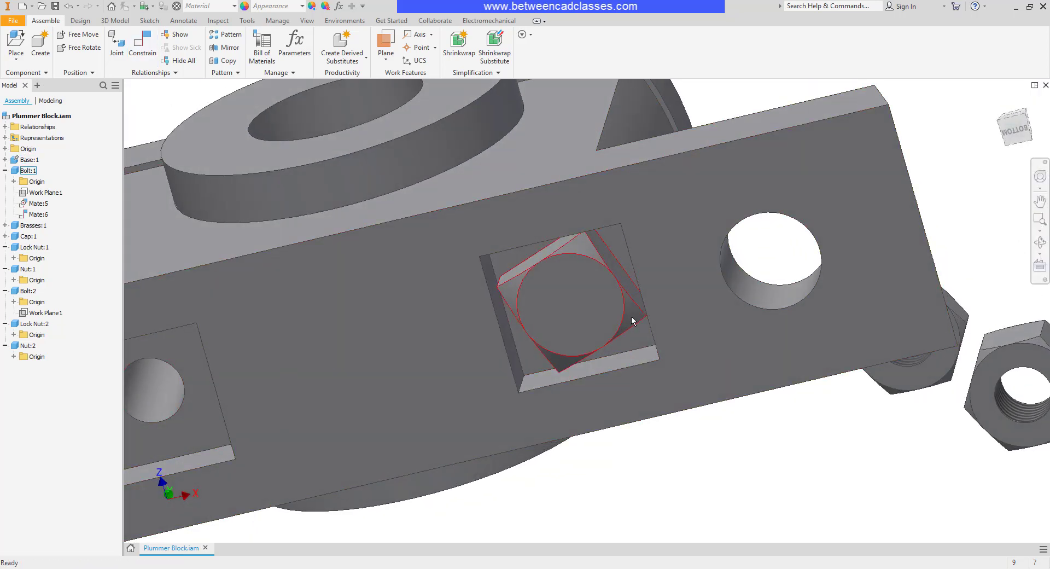
{"action": "left_click_drag", "start_coordinate": [629, 318], "coordinate": [633, 336]}
{"action": "left_click", "coordinate": [717, 440]}
{"action": "scroll", "coordinate": [706, 432], "scroll_direction": "down", "scroll_amount": 3}
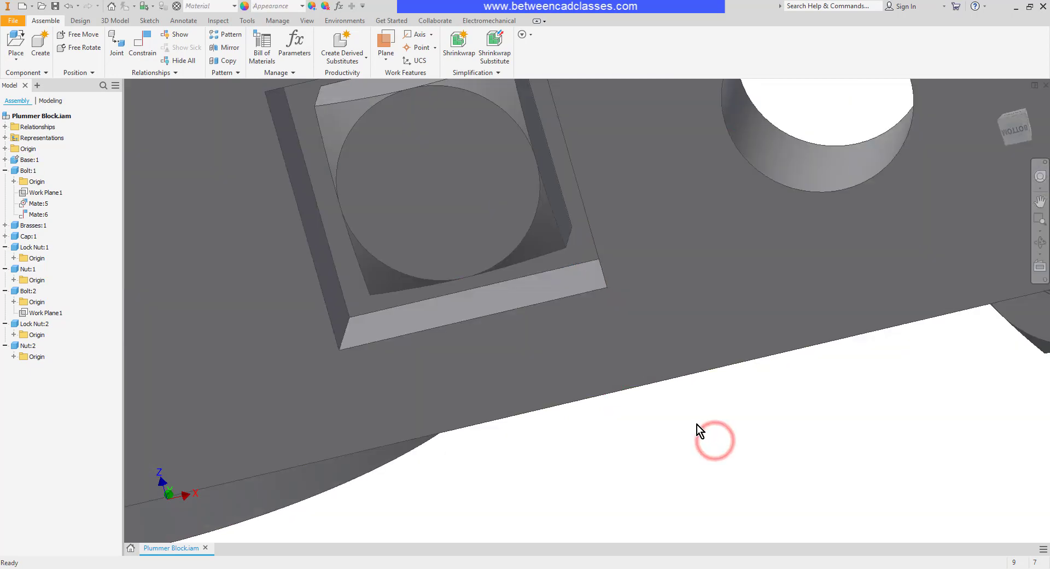
Mate the axis of the thick nut beside the block to the axis of the installed bolt
{"action": "key", "text": "F6"}
{"action": "key", "text": "F4"}
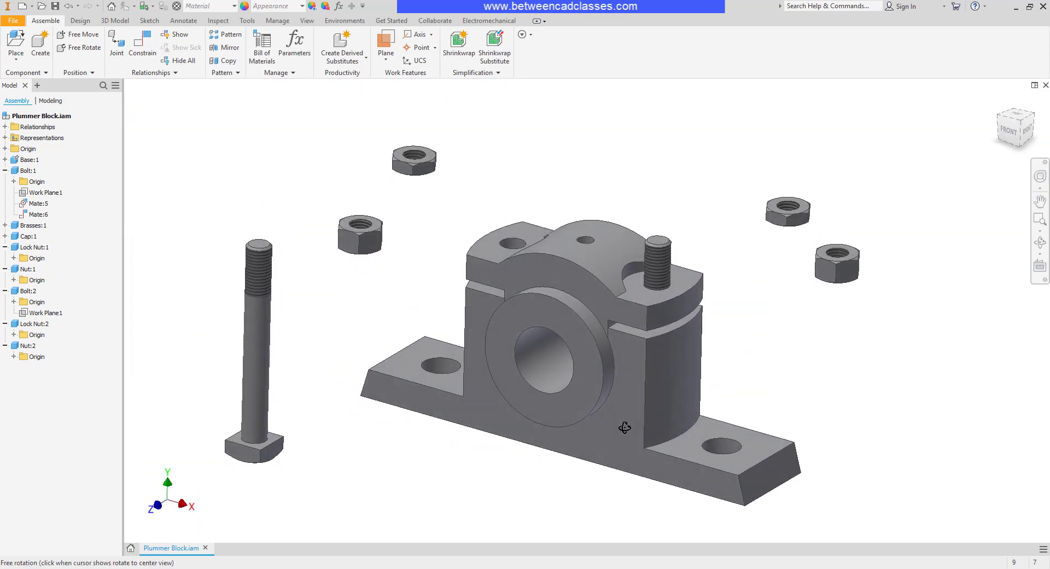
{"action": "left_click", "coordinate": [786, 330]}
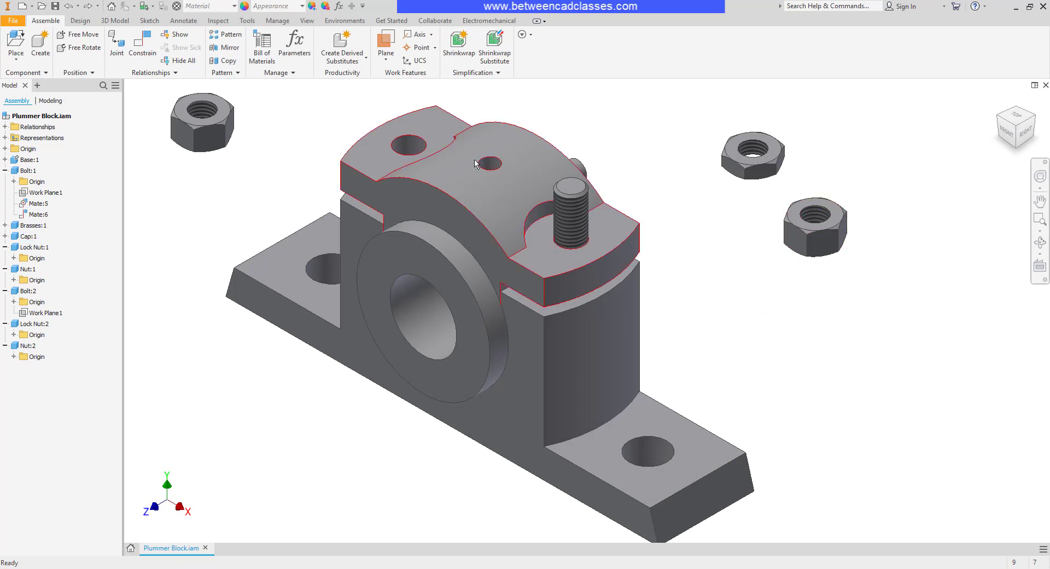
{"action": "left_click", "coordinate": [145, 37]}
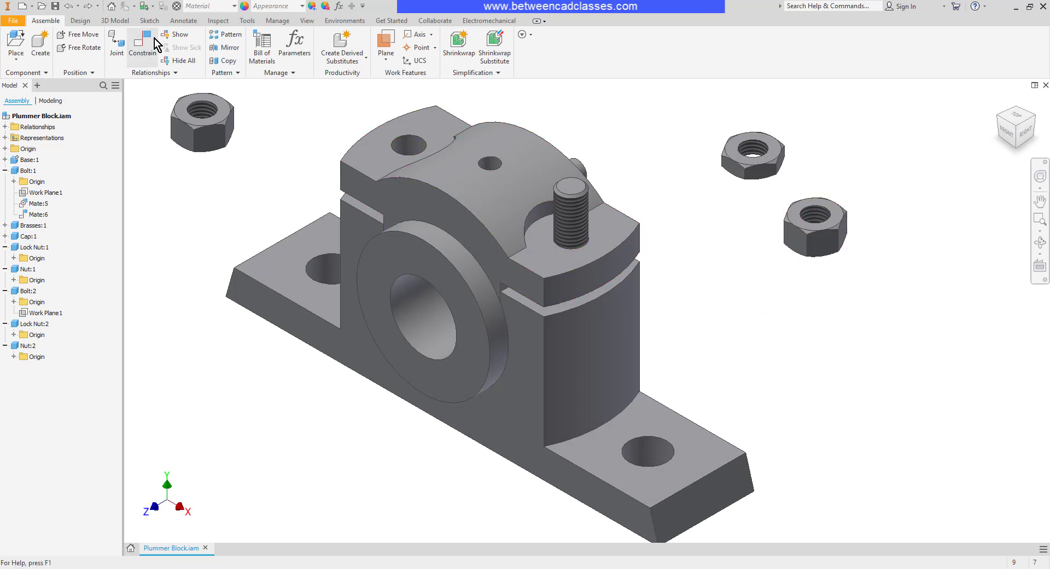
{"action": "left_click", "coordinate": [581, 219]}
{"action": "left_click", "coordinate": [821, 219]}
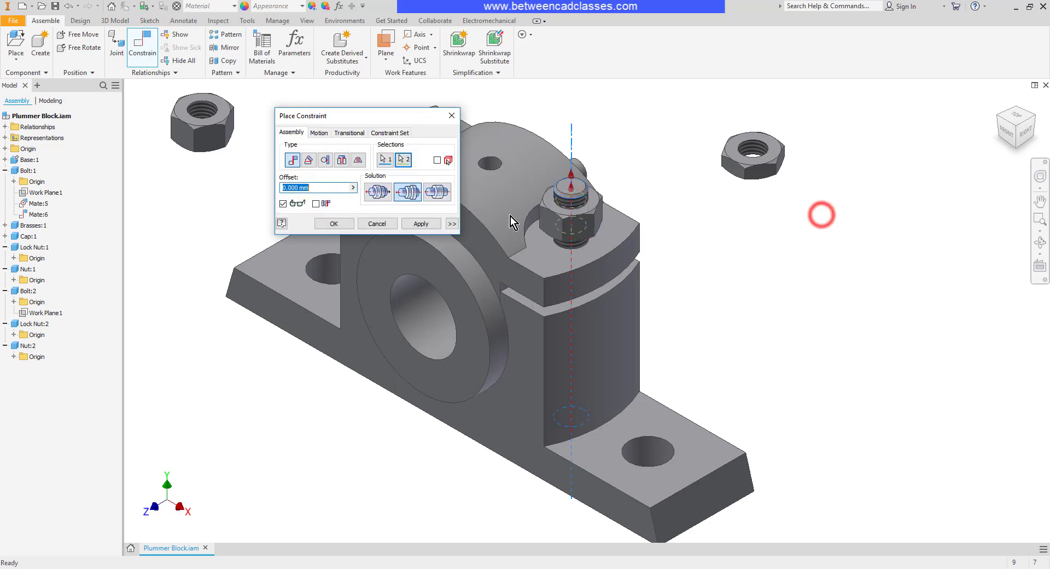
{"action": "left_click", "coordinate": [421, 223]}
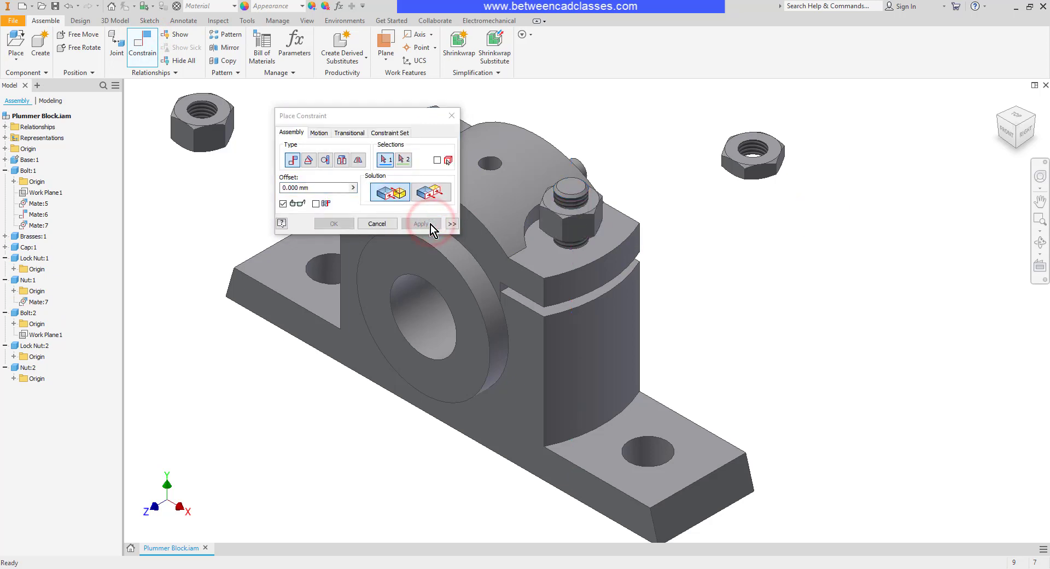
Mate the adjacent thin lock nut's axis to the same bolt axis and slide the lock nut up above the thick nut
{"action": "left_click", "coordinate": [754, 150]}
{"action": "left_click", "coordinate": [577, 208]}
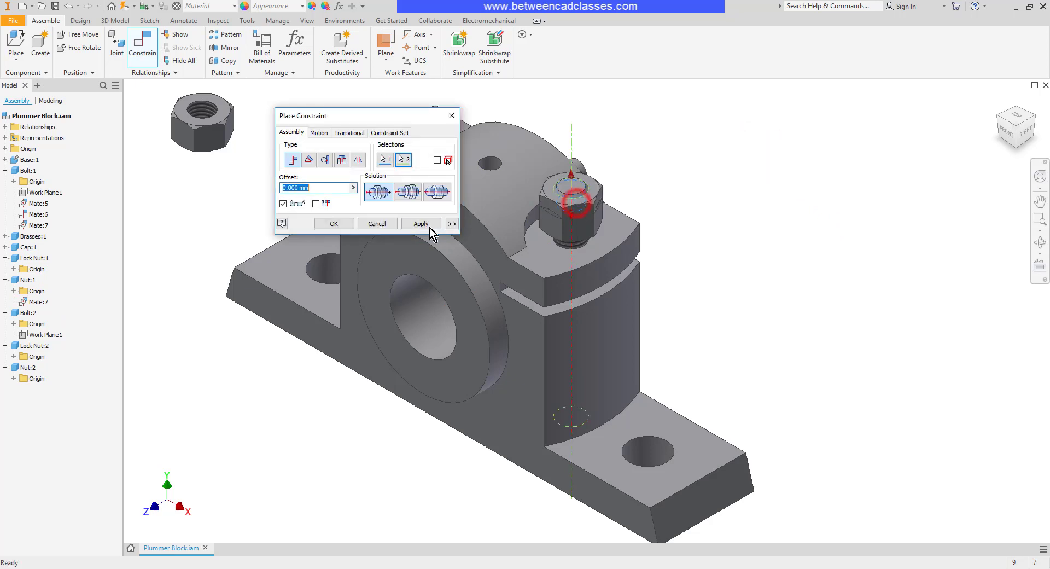
{"action": "left_click", "coordinate": [421, 223]}
{"action": "left_click", "coordinate": [377, 224]}
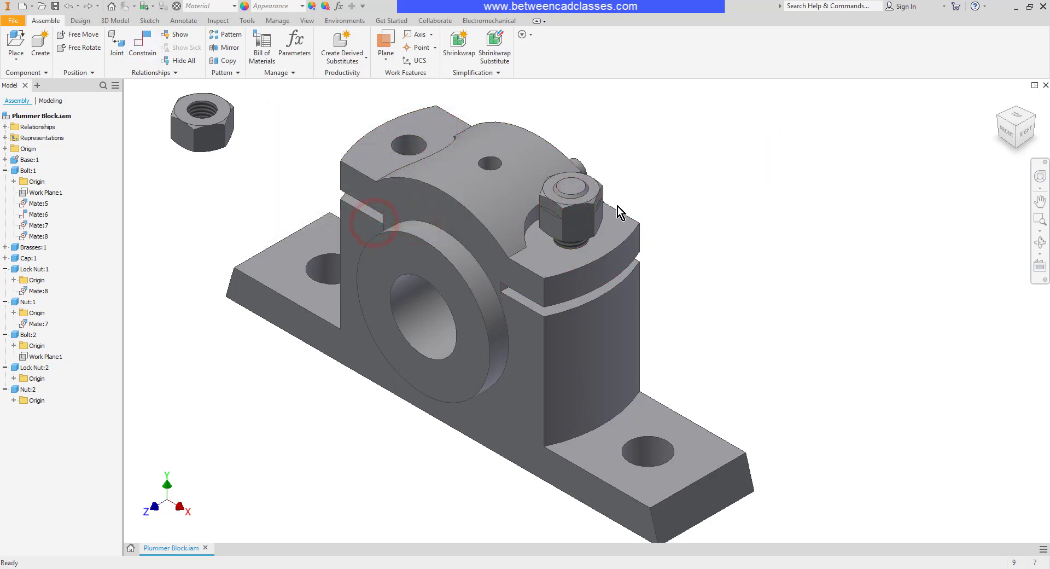
{"action": "left_click_drag", "start_coordinate": [596, 200], "coordinate": [605, 158]}
{"action": "left_click", "coordinate": [702, 162]}
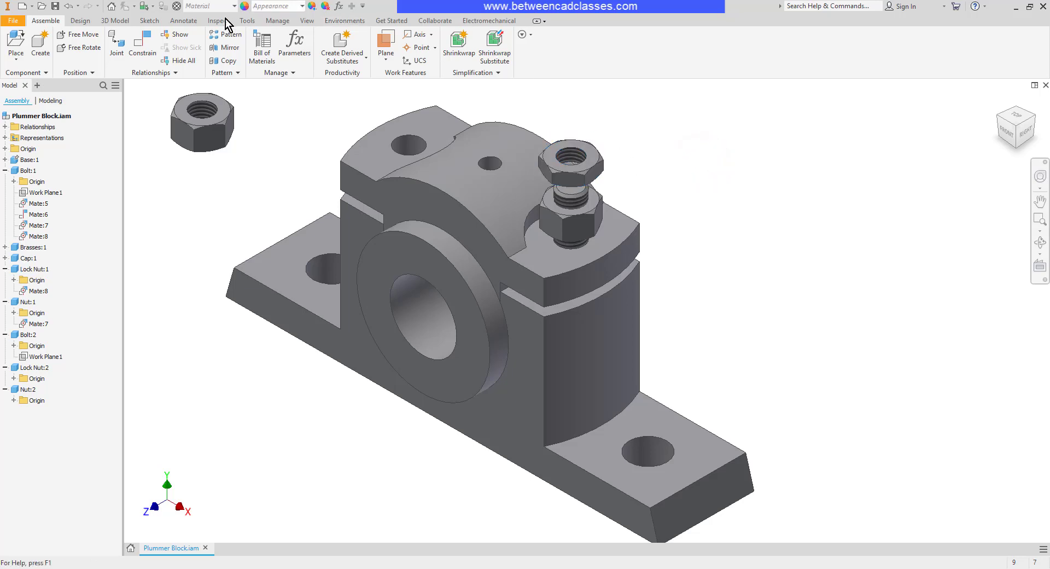
Mate the underside of the thick nut to the flat top face of the cap
{"action": "left_click", "coordinate": [142, 44]}
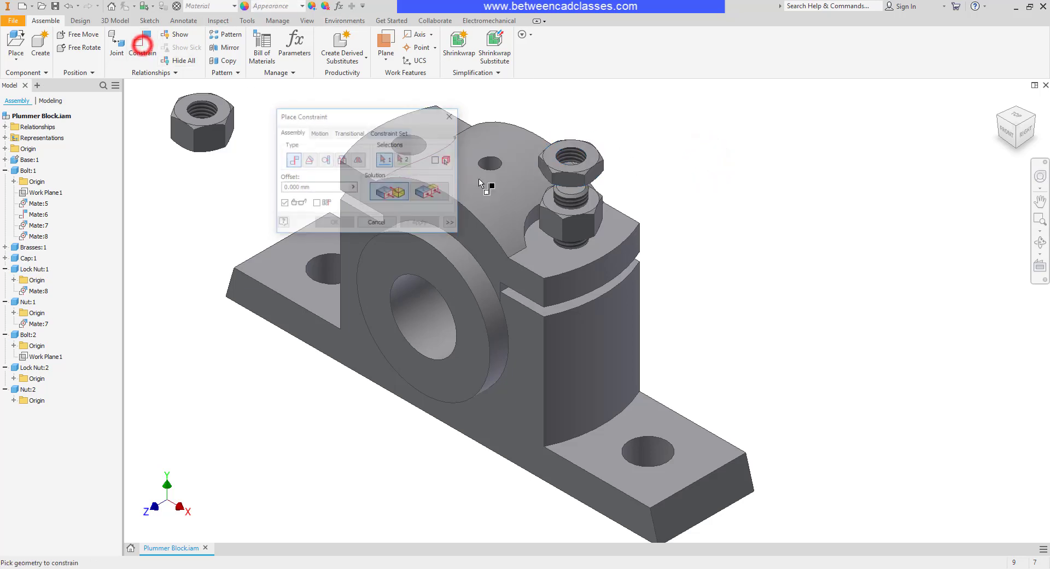
{"action": "left_click", "coordinate": [554, 259]}
{"action": "middle_click_drag", "start_coordinate": [602, 262], "coordinate": [614, 227], "text": "shift"}
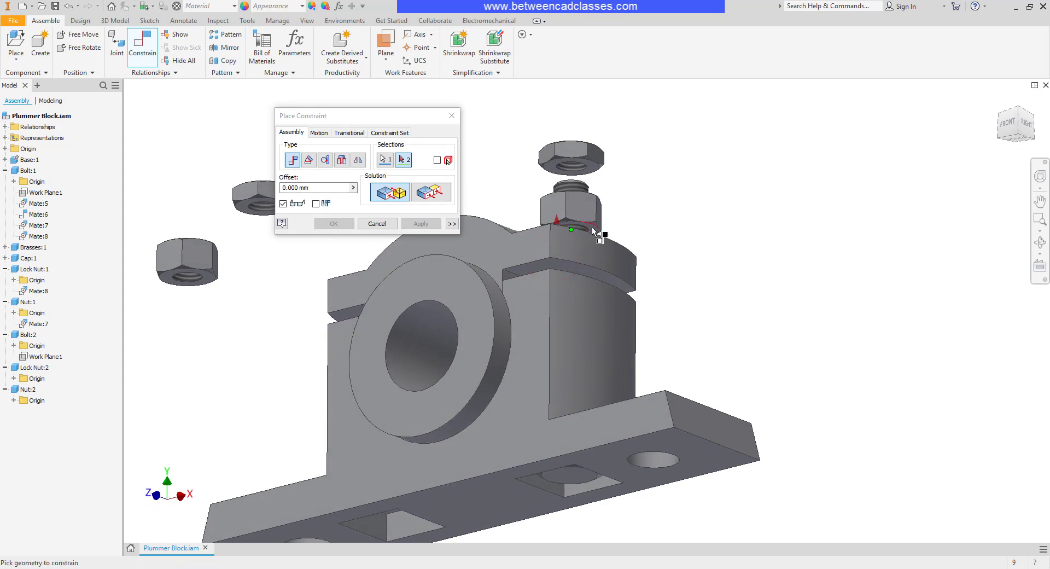
{"action": "scroll", "coordinate": [598, 234], "scroll_direction": "up", "scroll_amount": 4}
{"action": "left_click", "coordinate": [603, 239]}
{"action": "scroll", "coordinate": [605, 241], "scroll_direction": "down", "scroll_amount": 3}
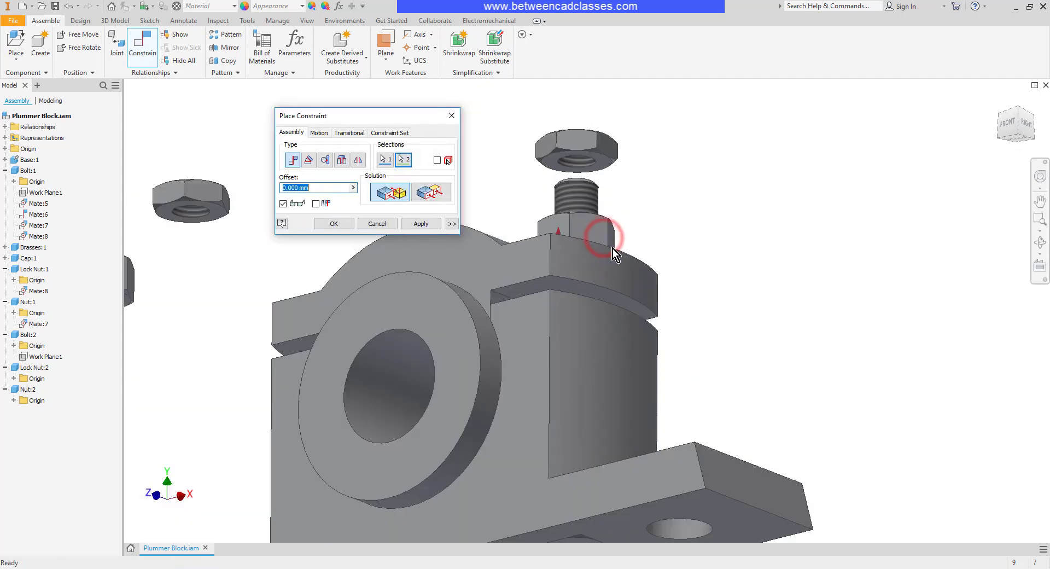
{"action": "scroll", "coordinate": [613, 248], "scroll_direction": "down", "scroll_amount": 2}
{"action": "left_click", "coordinate": [422, 224]}
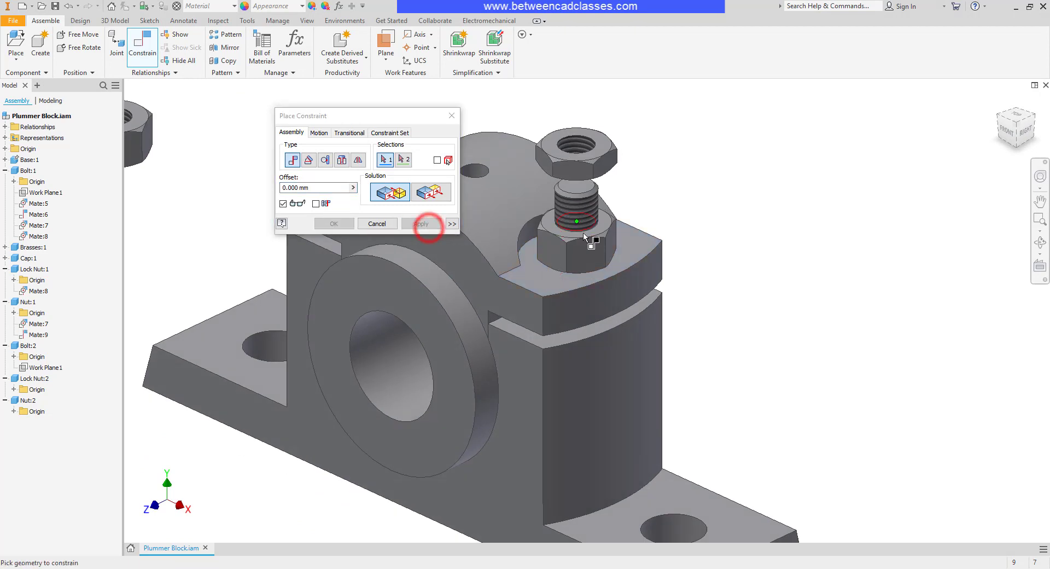
Mate the underside of the lock nut to the top face of the thick nut
{"action": "left_click", "coordinate": [602, 231]}
{"action": "middle_click_drag", "start_coordinate": [628, 243], "coordinate": [623, 192], "text": "shift"}
{"action": "left_click", "coordinate": [603, 168]}
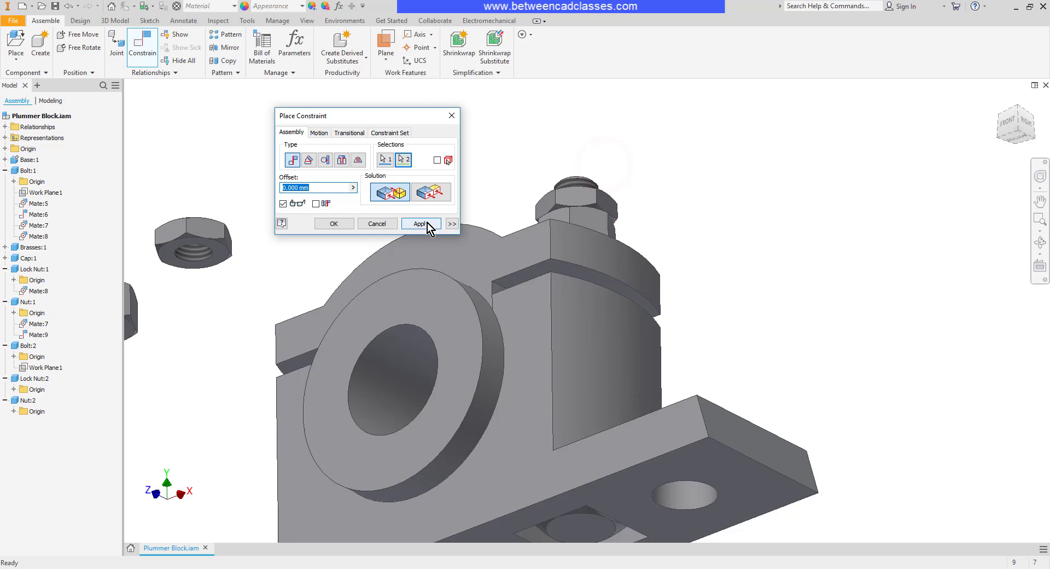
{"action": "left_click", "coordinate": [422, 224]}
{"action": "left_click", "coordinate": [377, 223]}
Turn the thick nut about the bolt axis beneath the lock nut
{"action": "middle_click_drag", "start_coordinate": [684, 220], "coordinate": [682, 266], "text": "shift"}
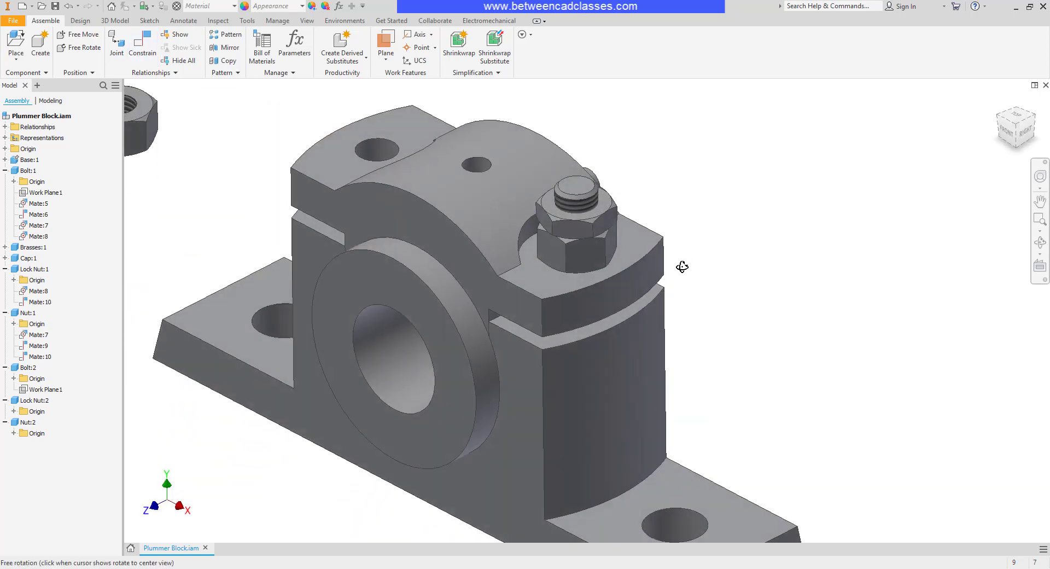
{"action": "left_click", "coordinate": [752, 243]}
{"action": "left_click", "coordinate": [595, 248]}
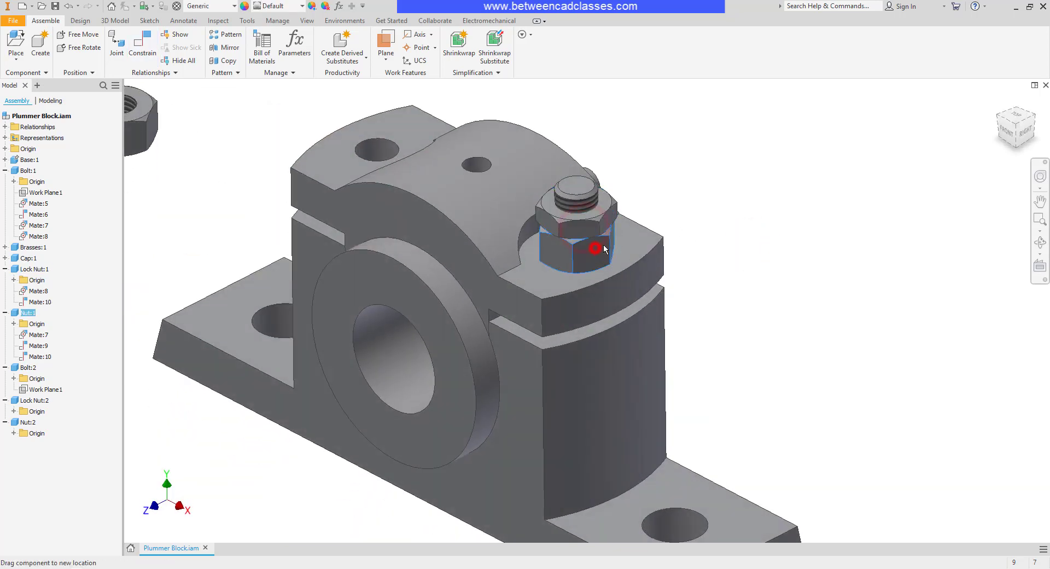
{"action": "left_click", "coordinate": [722, 251]}
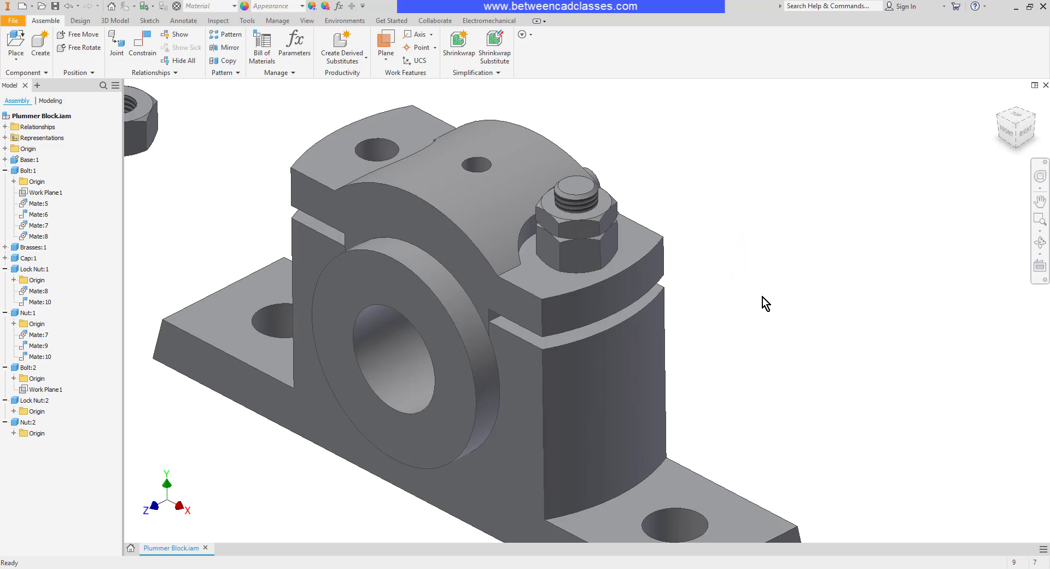
Apply an Insert constraint between the second bolt's circular edge under its head and the empty pocket's hole edge, and turn the bolt in the pocket
{"action": "scroll", "coordinate": [763, 297], "scroll_direction": "down", "scroll_amount": 2}
{"action": "left_click", "coordinate": [386, 425]}
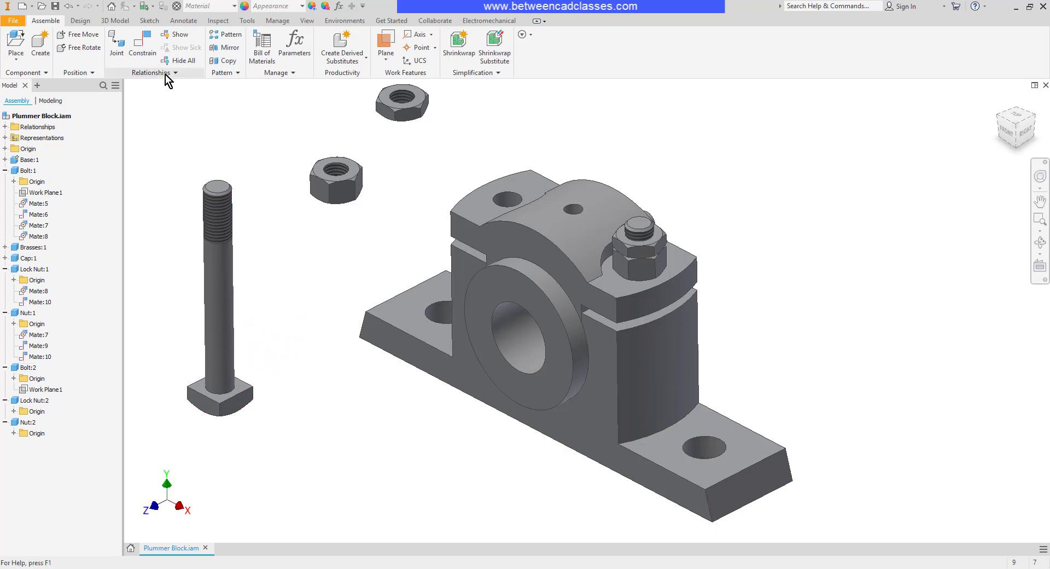
{"action": "left_click", "coordinate": [145, 53]}
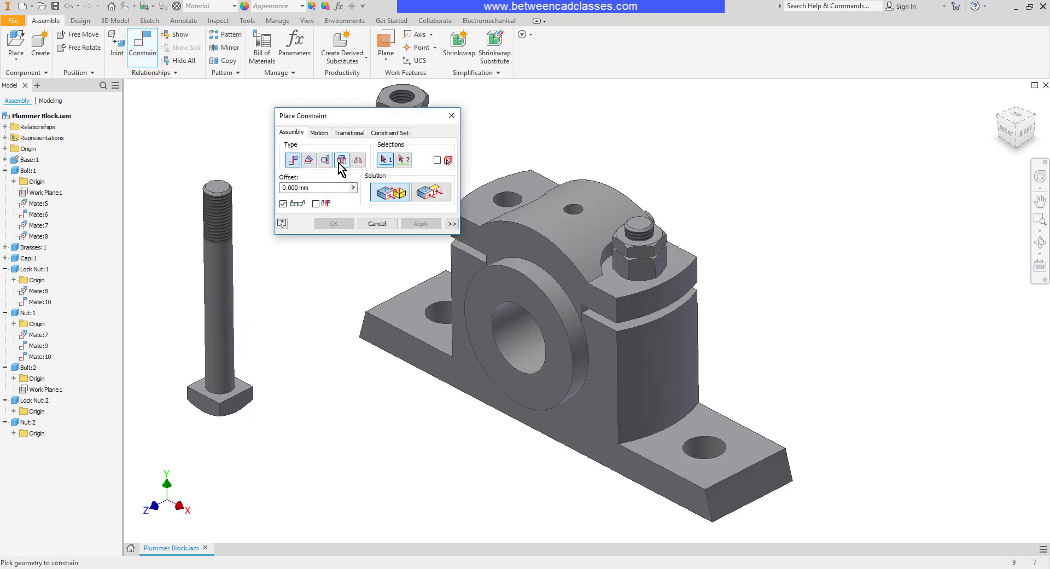
{"action": "left_click", "coordinate": [340, 161]}
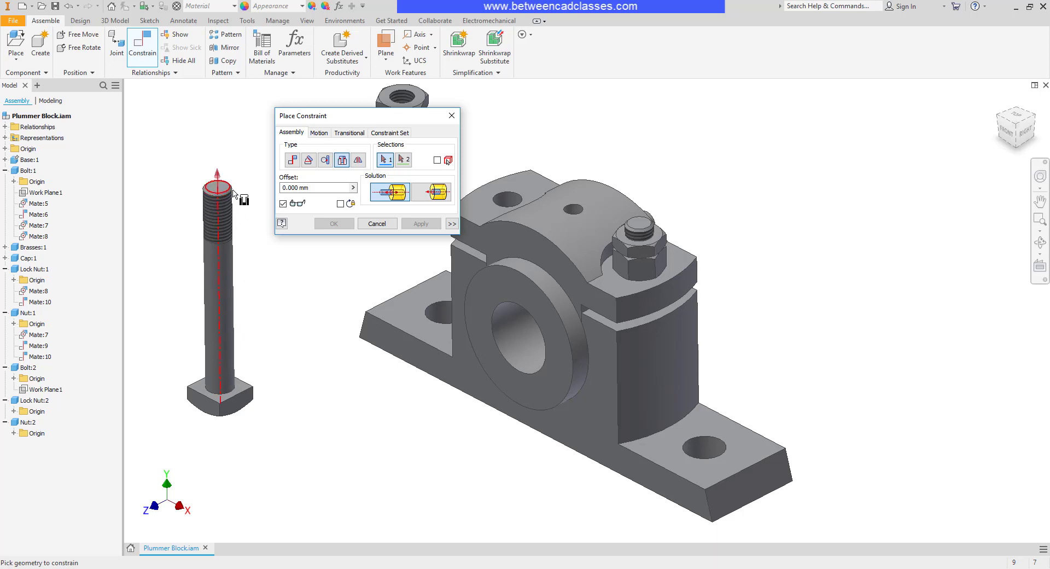
{"action": "left_click", "coordinate": [235, 390]}
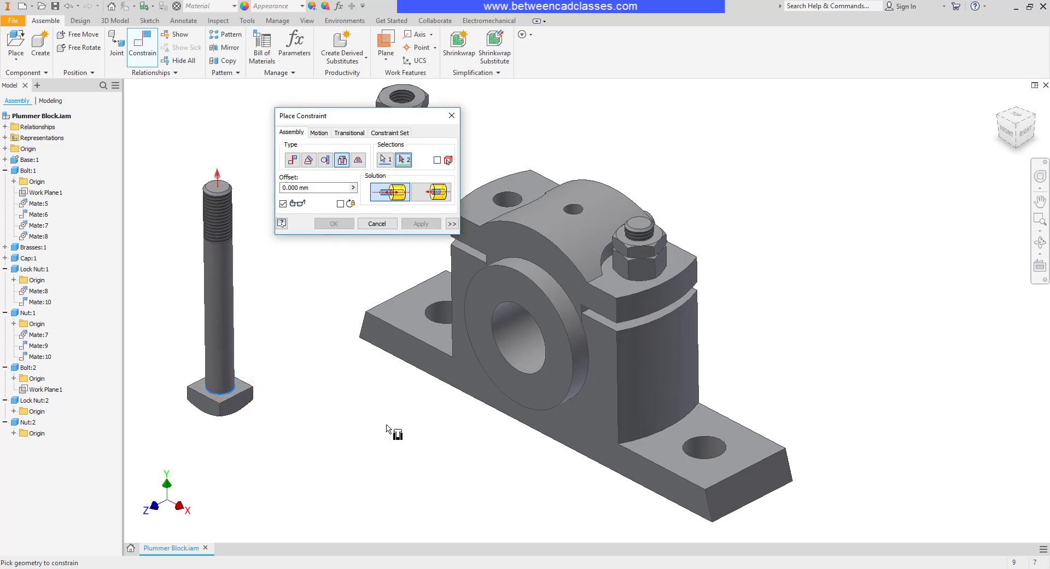
{"action": "middle_click_drag", "start_coordinate": [396, 431], "coordinate": [408, 354], "text": "shift"}
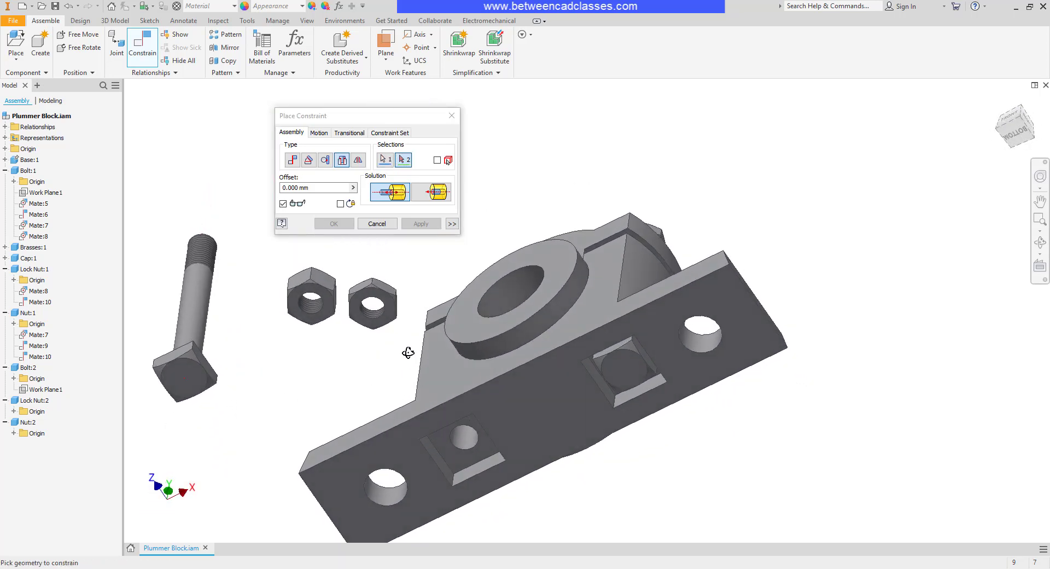
{"action": "left_click", "coordinate": [459, 449]}
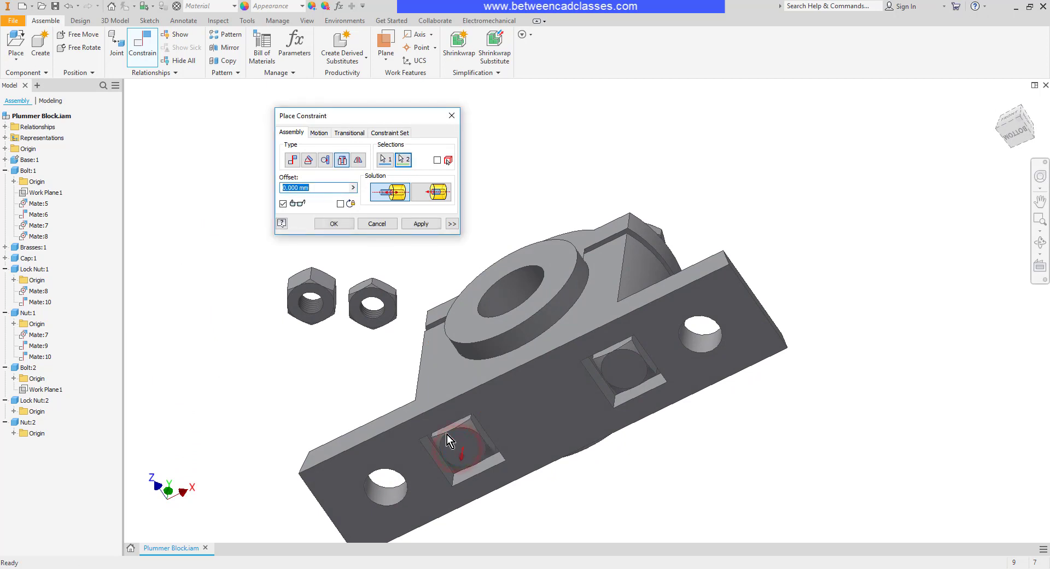
{"action": "left_click", "coordinate": [422, 225]}
{"action": "left_click", "coordinate": [385, 225]}
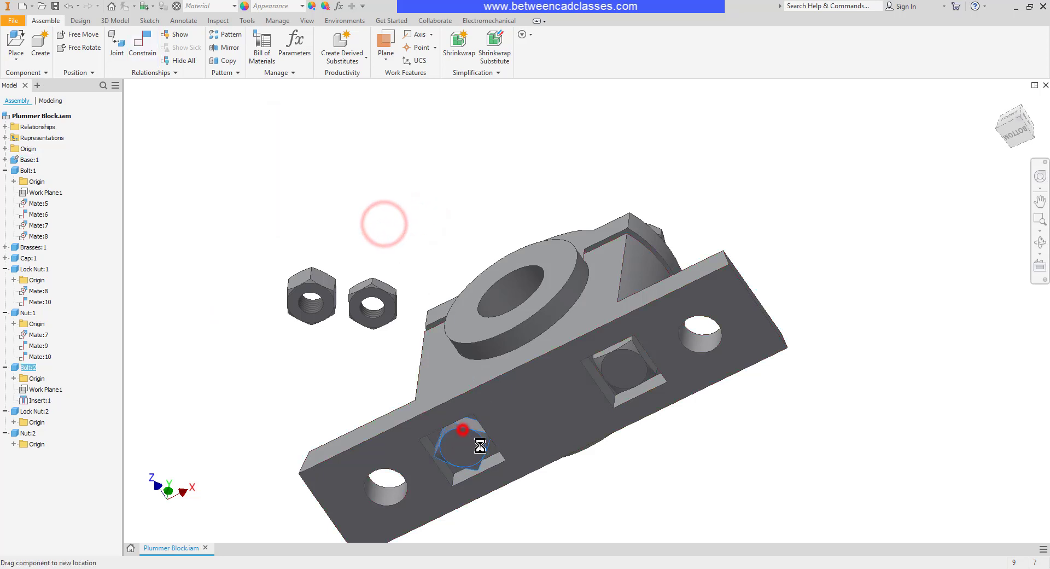
{"action": "left_click", "coordinate": [463, 430]}
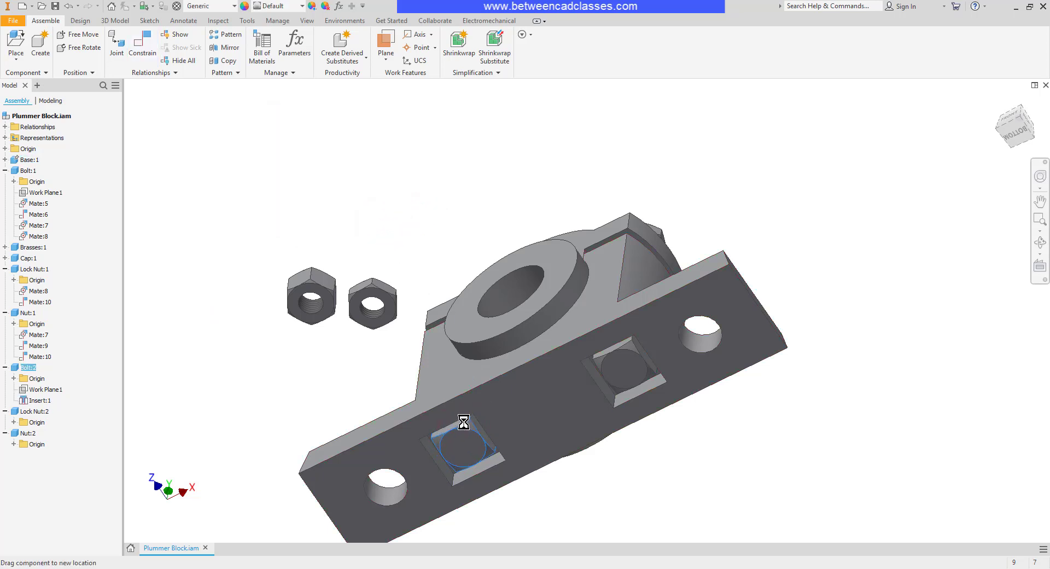
Apply an Insert constraint between the loose thick nut's underside hole edge and the cap's hole edge around the second bolt, with 0 mm offset
{"action": "key", "text": "F6"}
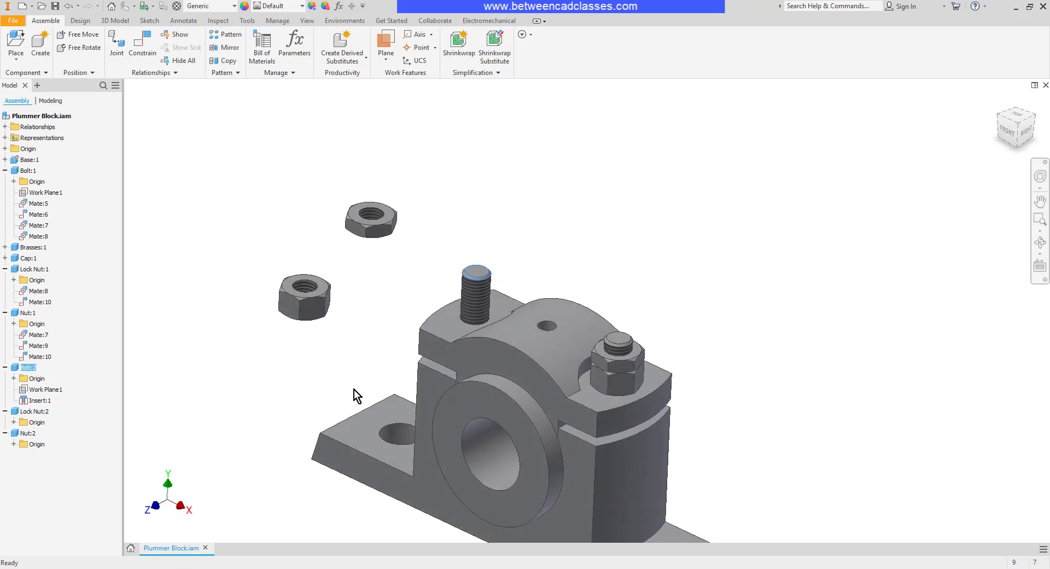
{"action": "left_click", "coordinate": [353, 386]}
{"action": "left_click", "coordinate": [143, 52]}
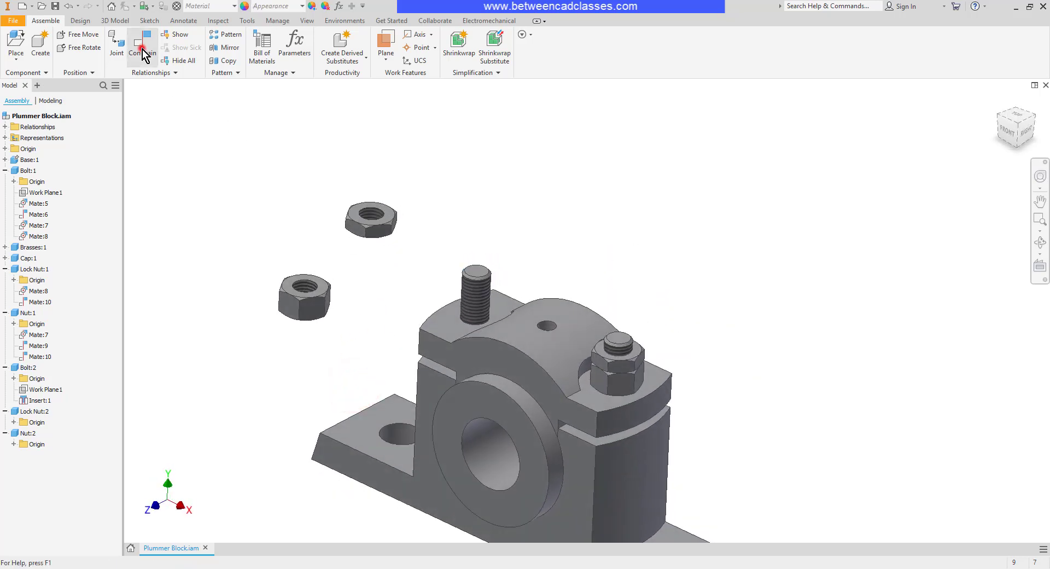
{"action": "left_click", "coordinate": [343, 159]}
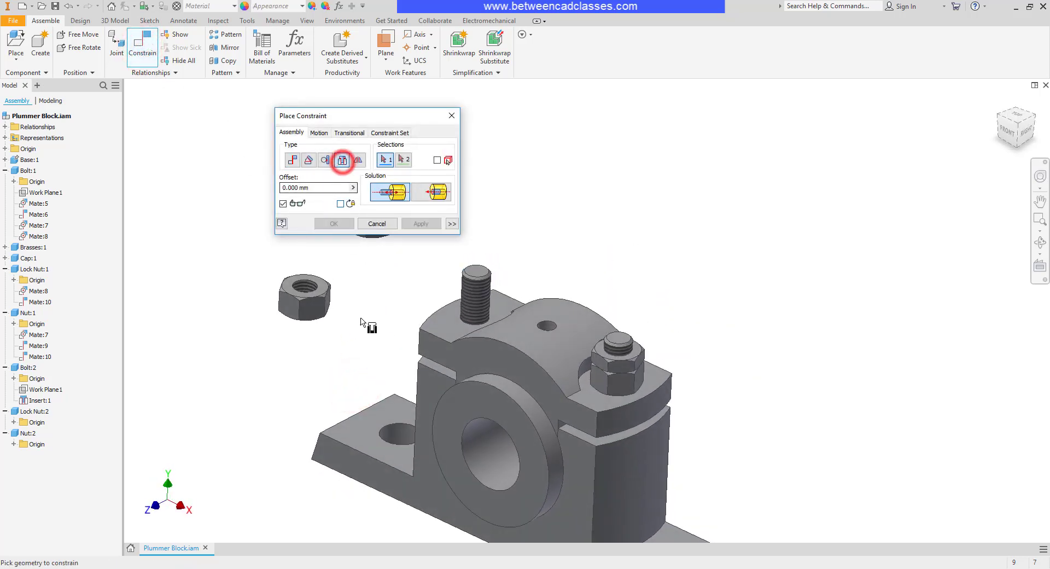
{"action": "mouse_move", "coordinate": [356, 340]}
{"action": "middle_mouse_down", "text": "shift"}
{"action": "mouse_move", "coordinate": [368, 303]}
{"action": "mouse_move", "coordinate": [312, 300]}
{"action": "mouse_move", "coordinate": [352, 352]}
{"action": "middle_mouse_up", "text": "shift"}
{"action": "left_click", "coordinate": [311, 300]}
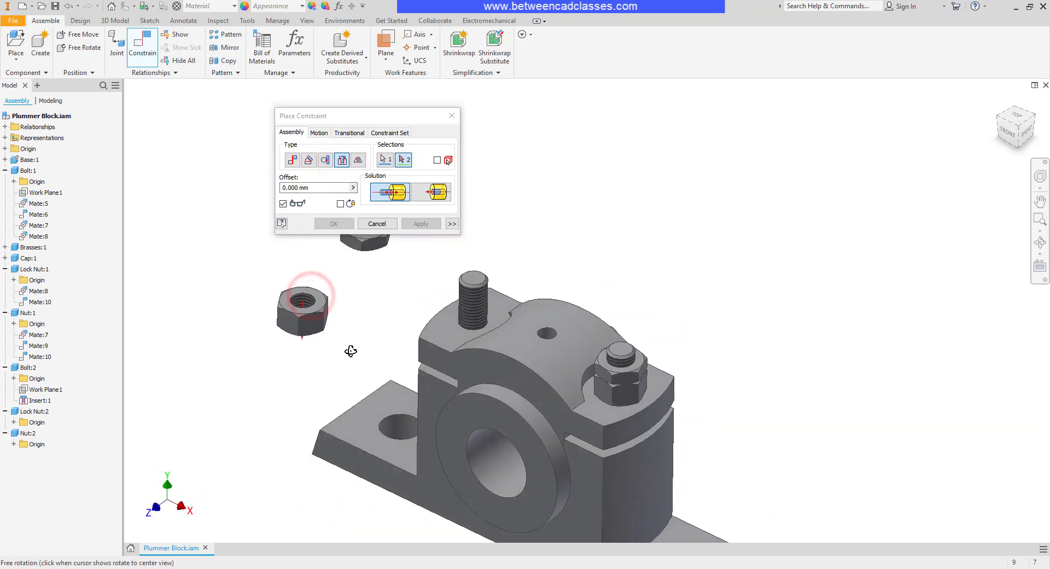
{"action": "left_click", "coordinate": [463, 331]}
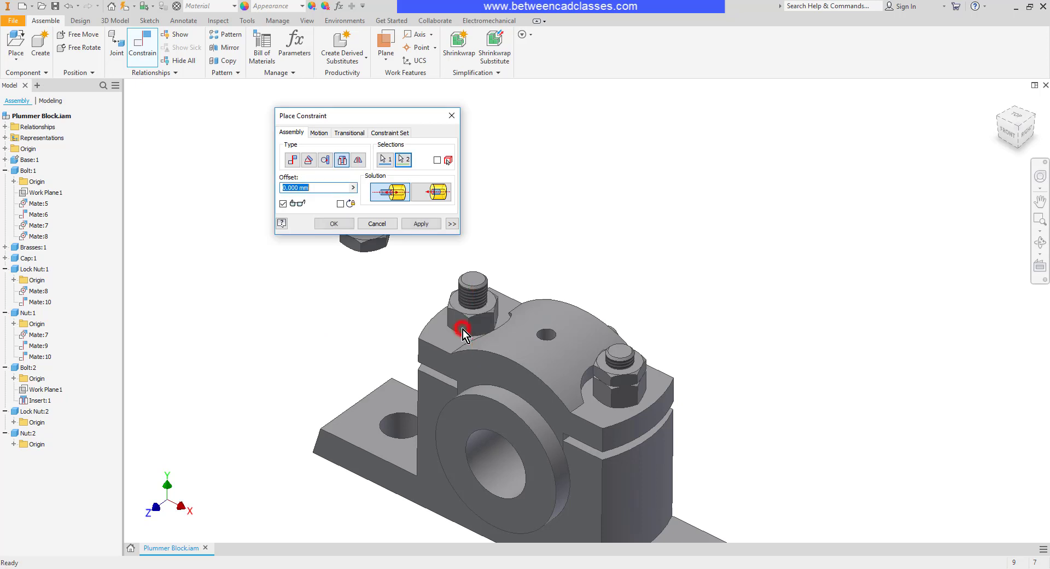
{"action": "left_click", "coordinate": [425, 223]}
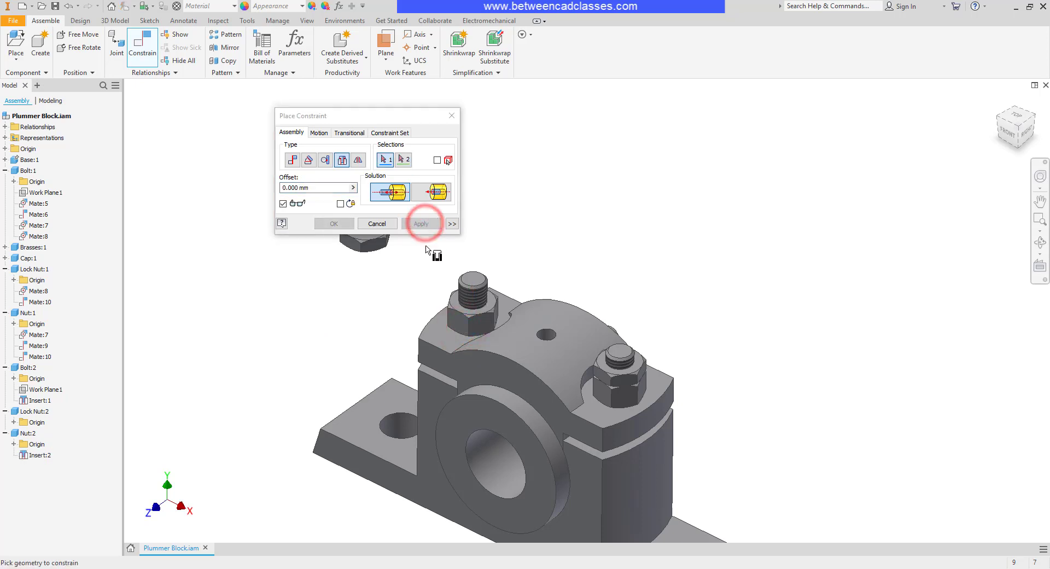
Apply an Insert constraint with 0 mm offset between the loose lock nut's underside hole edge and the circular top edge of the second bolt's thick nut
{"action": "mouse_move", "coordinate": [422, 225]}
{"action": "middle_mouse_down", "text": "shift"}
{"action": "mouse_move", "coordinate": [426, 305]}
{"action": "mouse_move", "coordinate": [401, 326]}
{"action": "mouse_move", "coordinate": [422, 280]}
{"action": "mouse_move", "coordinate": [457, 312]}
{"action": "middle_mouse_up", "text": "shift"}
{"action": "left_click", "coordinate": [382, 297]}
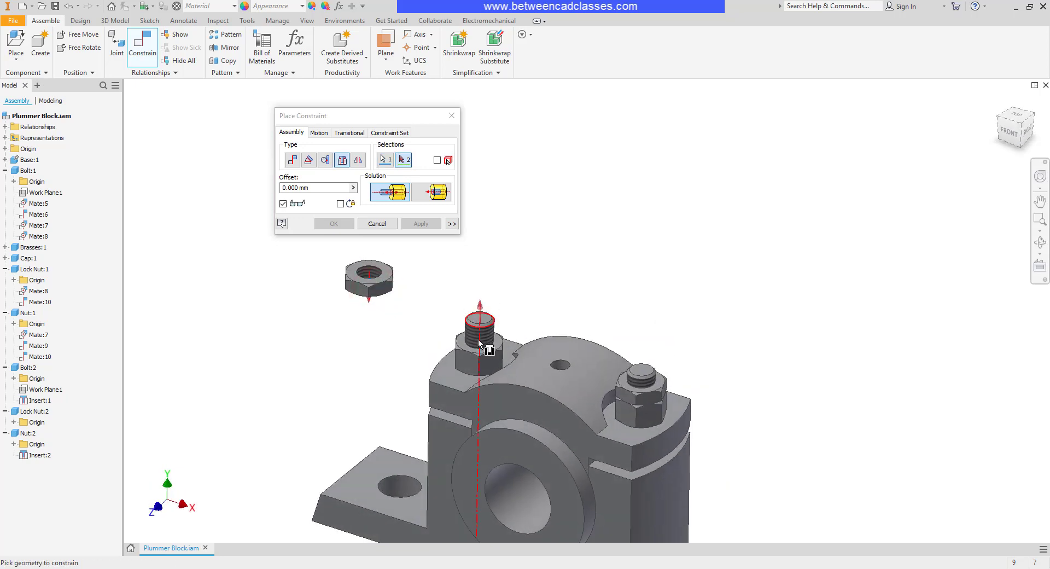
{"action": "scroll", "coordinate": [478, 346], "scroll_direction": "down", "scroll_amount": 2}
{"action": "scroll", "coordinate": [485, 351], "scroll_direction": "up", "scroll_amount": 5}
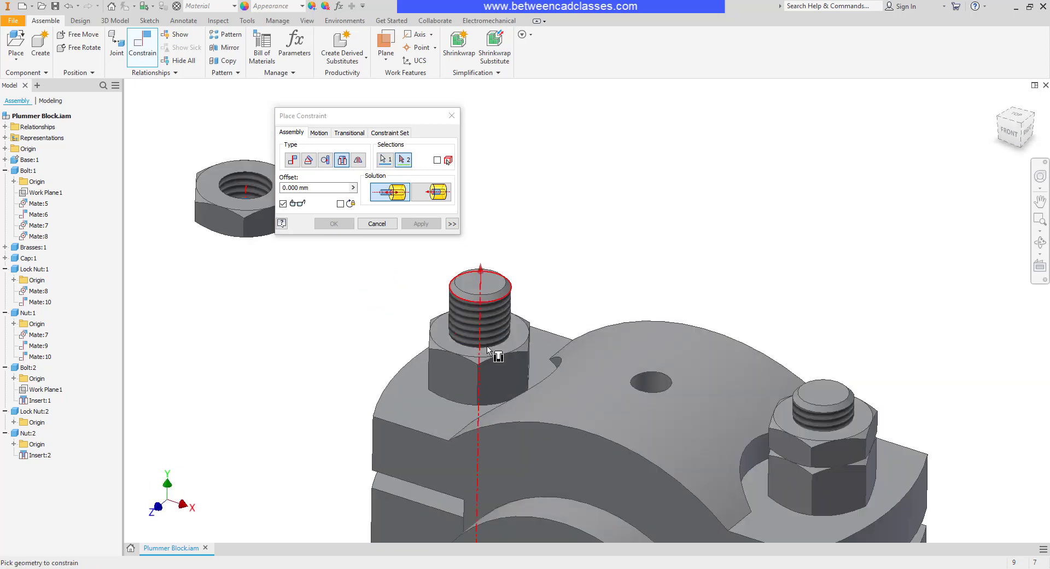
{"action": "left_click", "coordinate": [485, 351]}
{"action": "left_click", "coordinate": [421, 224]}
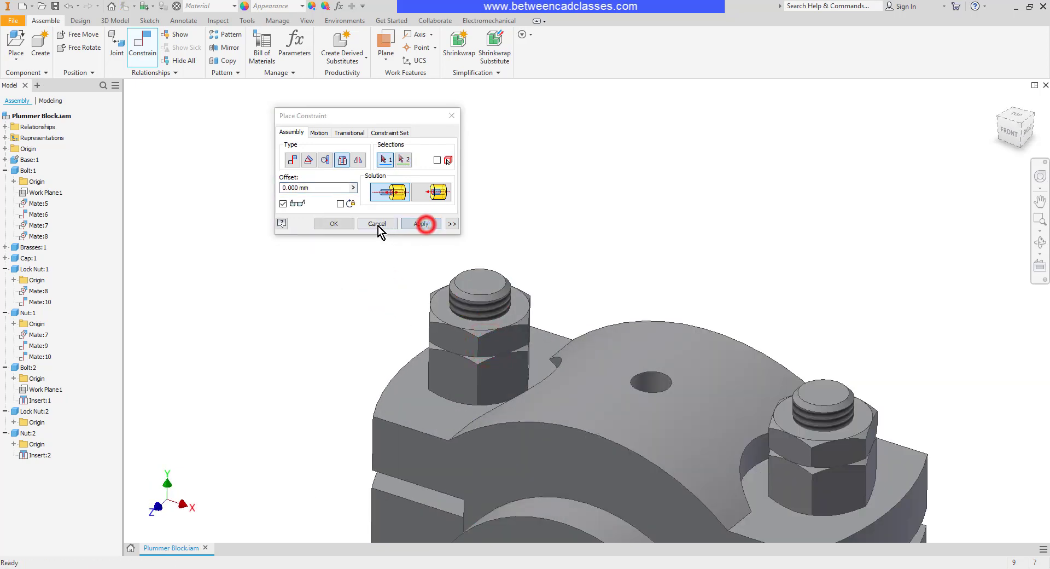
{"action": "left_click", "coordinate": [377, 224]}
{"action": "scroll", "coordinate": [553, 241], "scroll_direction": "up", "scroll_amount": 2}
{"action": "scroll", "coordinate": [598, 274], "scroll_direction": "down", "scroll_amount": 3}
{"action": "scroll", "coordinate": [598, 274], "scroll_direction": "down", "scroll_amount": 4}
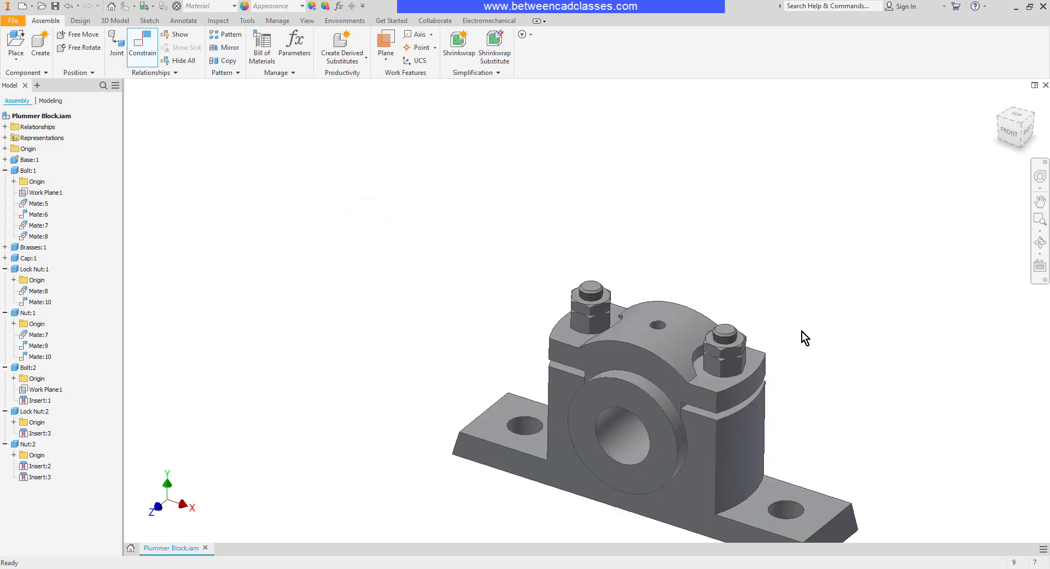